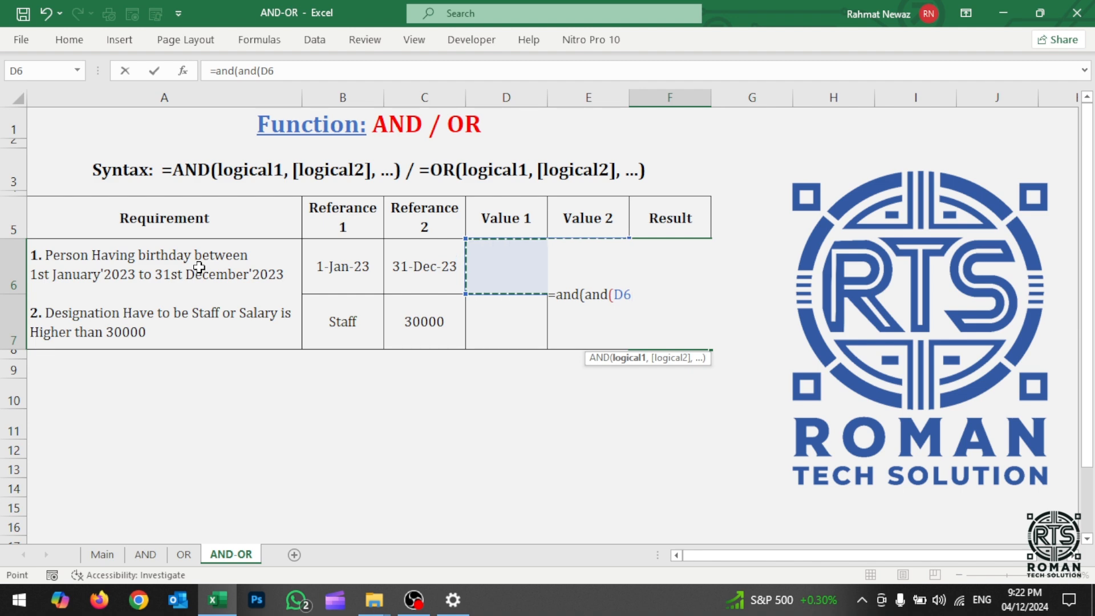
Complete the inner AND of the Result formula with the conditions D6>B6 and D6<C6.
{"action": "type", "text": ">"}
{"action": "key", "text": "Left"}
{"action": "key", "text": "Left"}
{"action": "key", "text": "Left"}
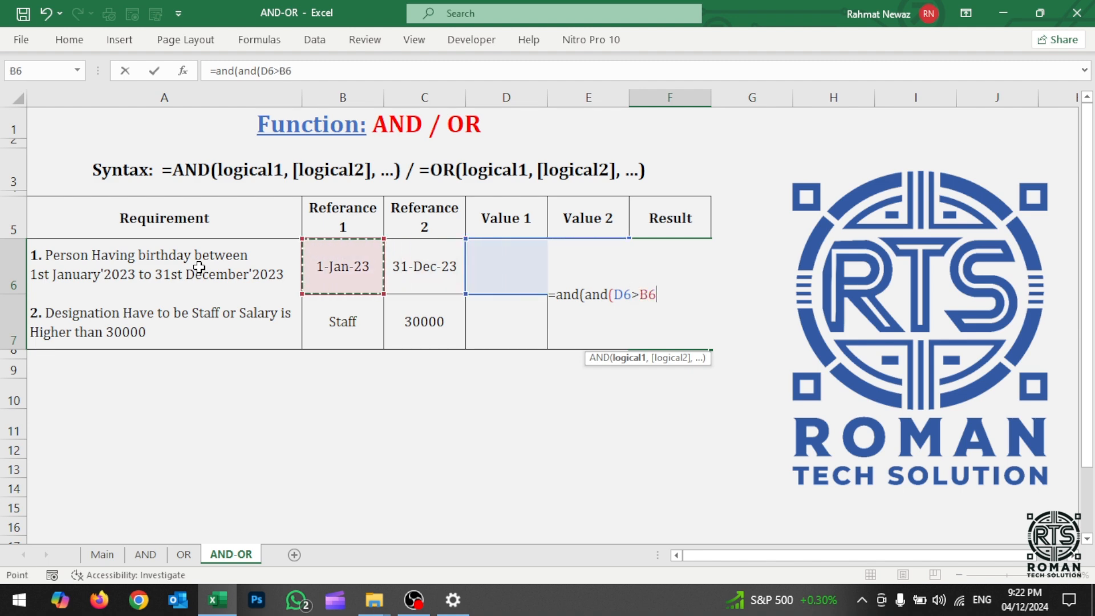
{"action": "type", "text": ","}
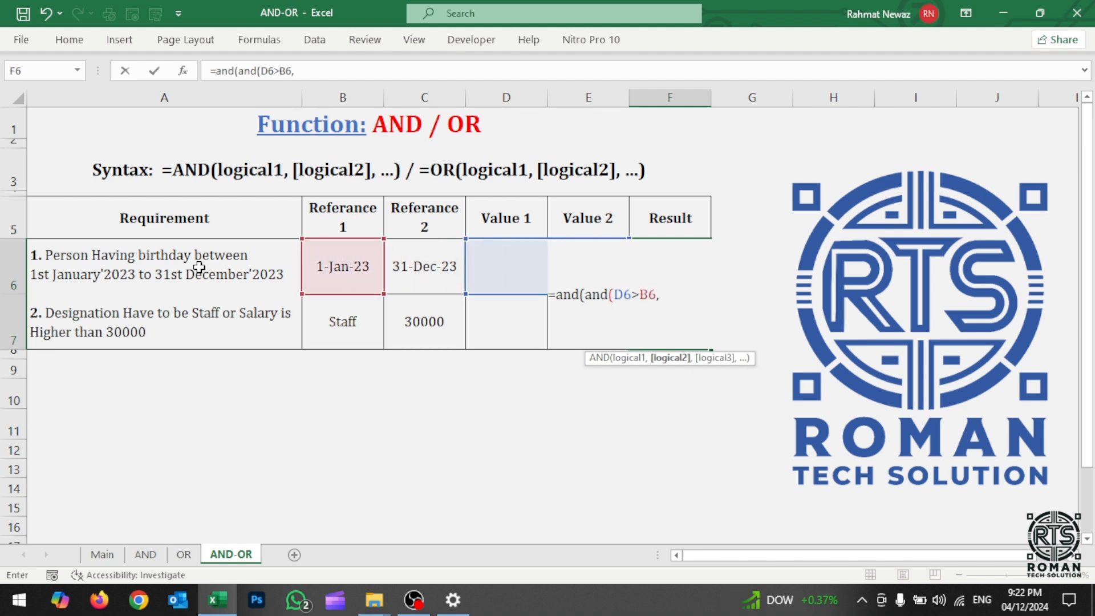
{"action": "key", "text": "Left"}
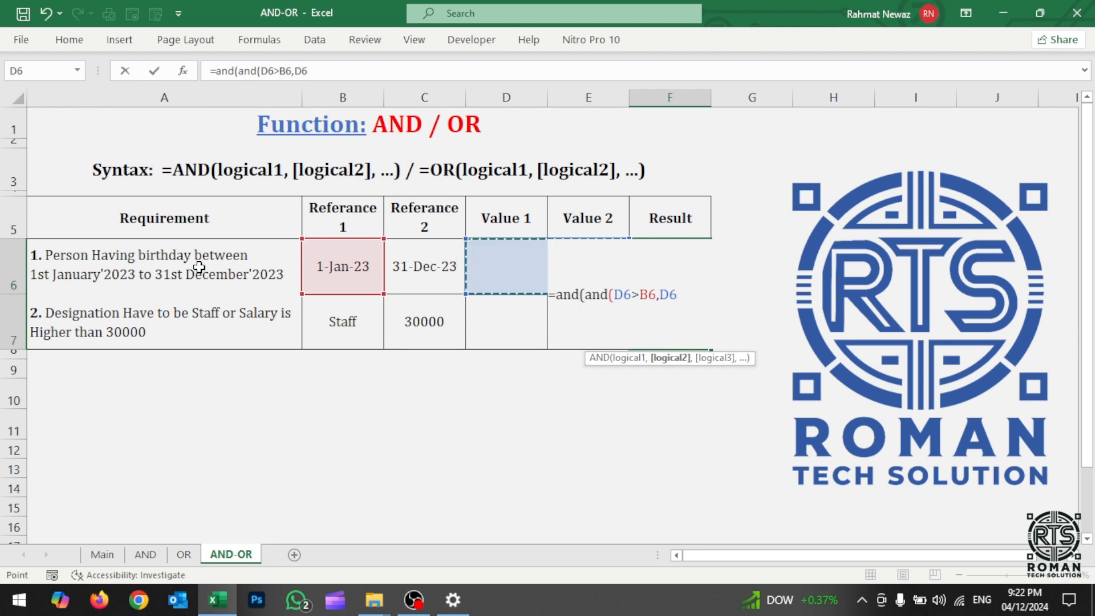
{"action": "type", "text": "<"}
{"action": "key", "text": "Left"}
{"action": "key", "text": "Left"}
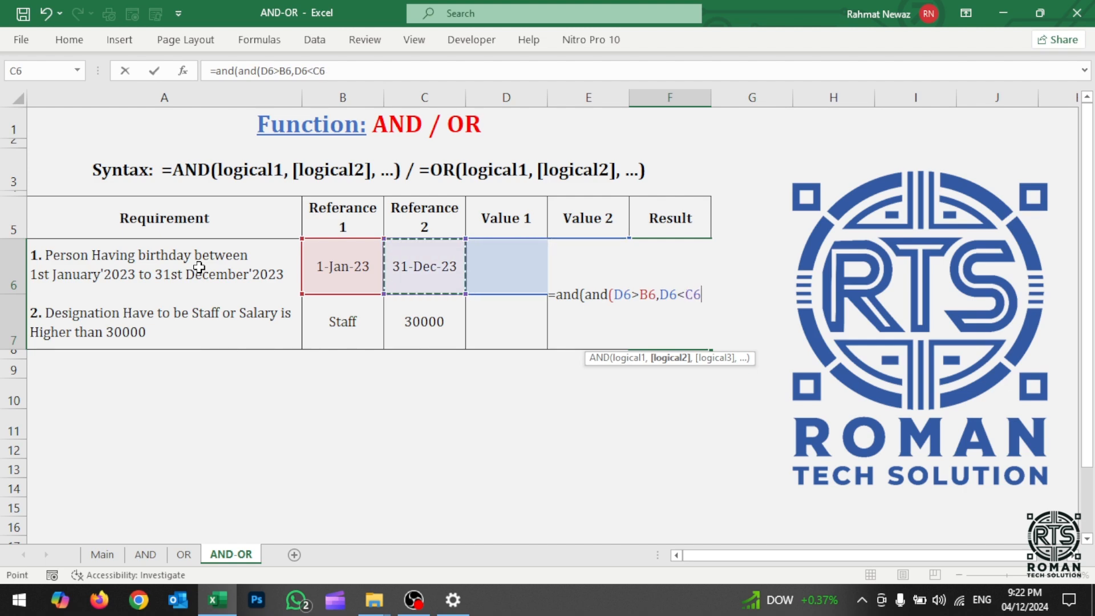
{"action": "type", "text": ")"}
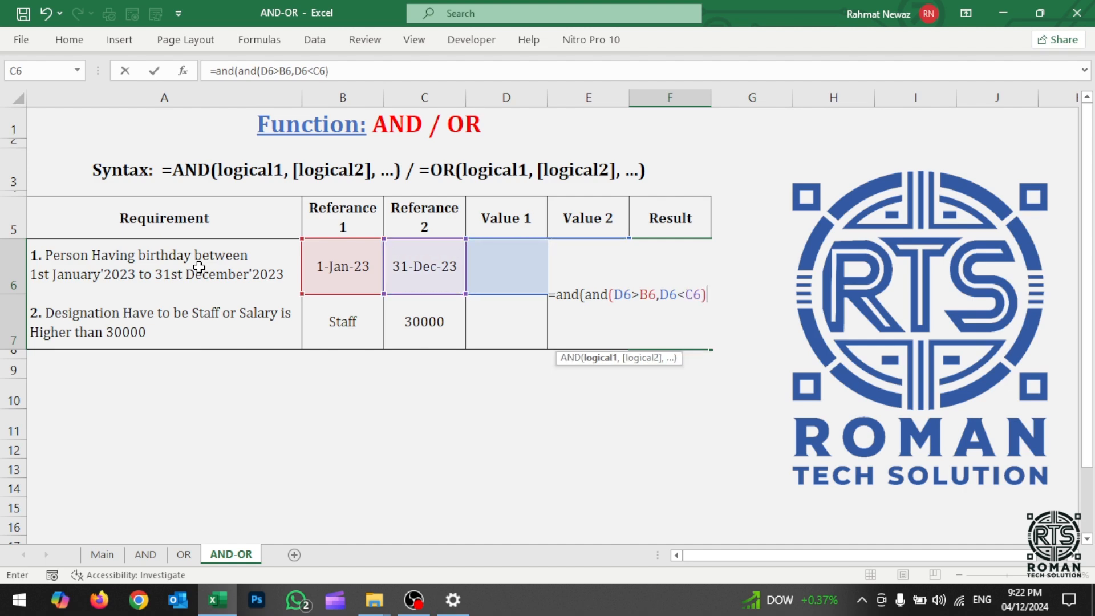
{"action": "type", "text": ","}
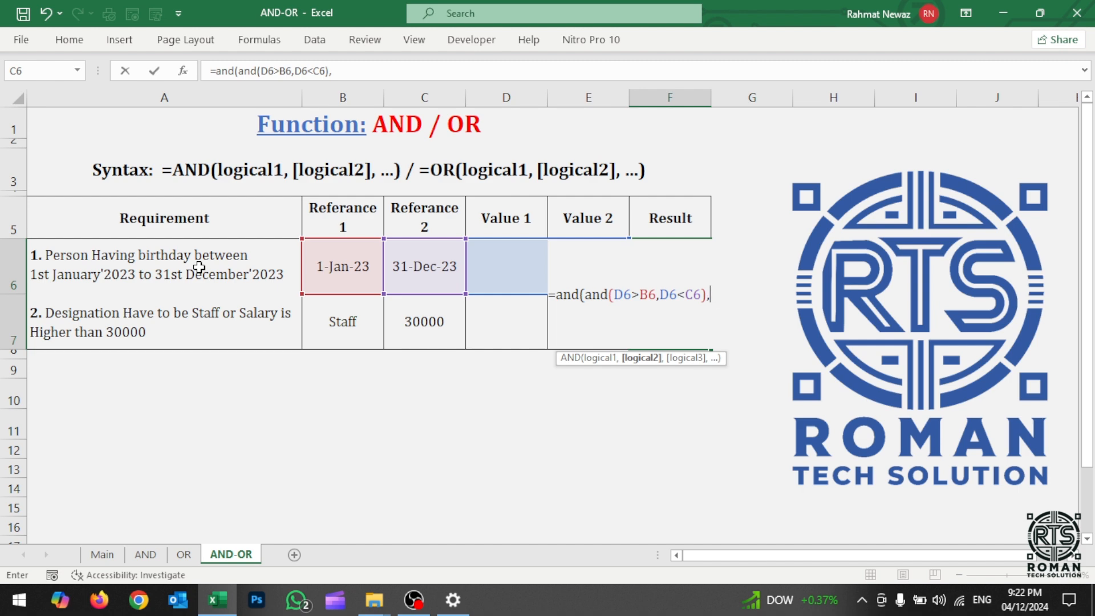
Add a nested OR as the outer AND's second argument, with D7=B7 as its first condition.
{"action": "type", "text": "or("}
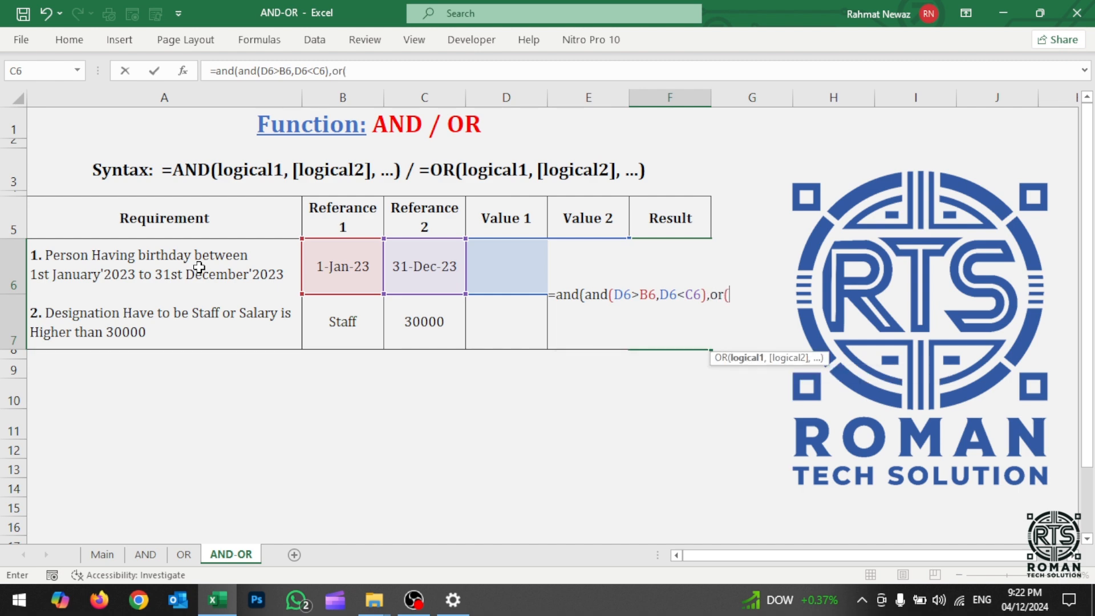
{"action": "key", "text": "Left"}
{"action": "key", "text": "Down"}
{"action": "key", "text": "Right"}
{"action": "key", "text": "Left"}
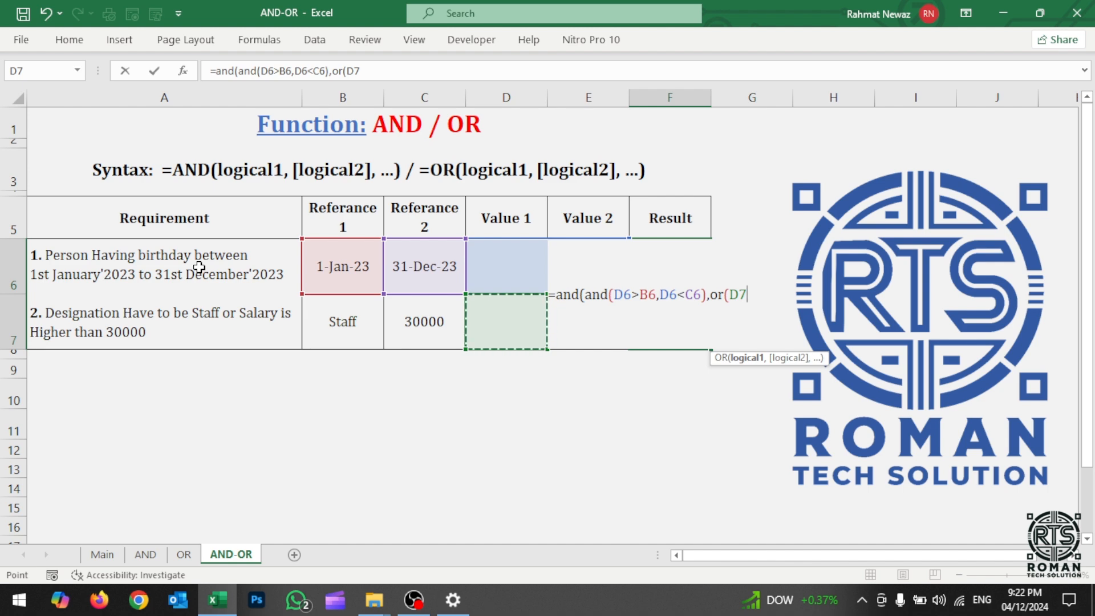
{"action": "type", "text": "="}
{"action": "key", "text": "Left"}
{"action": "key", "text": "Left"}
{"action": "key", "text": "Left"}
{"action": "key", "text": "Down"}
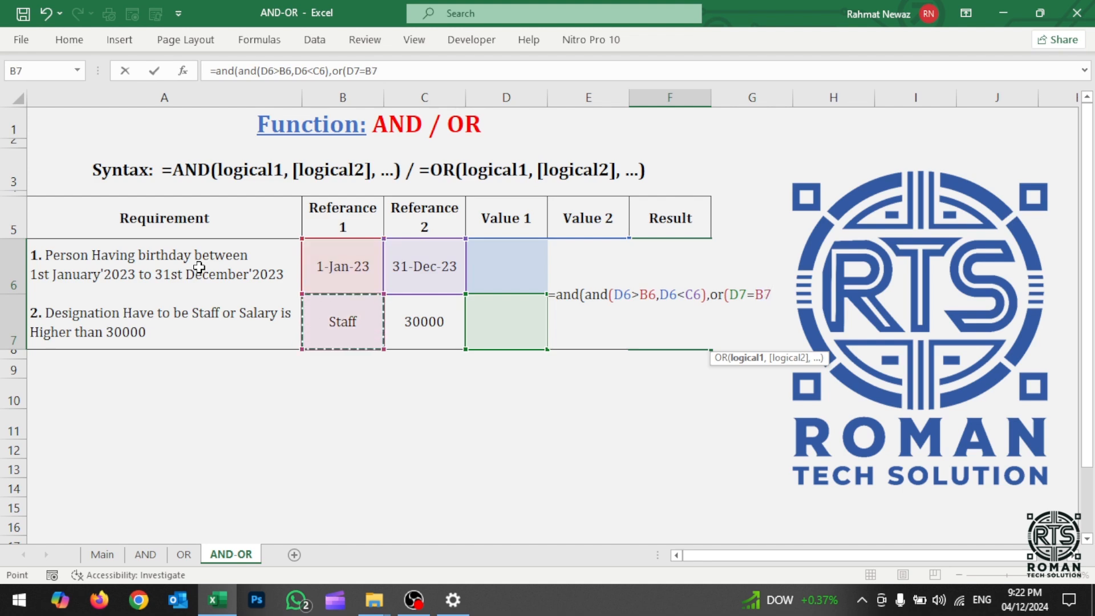
{"action": "type", "text": ","}
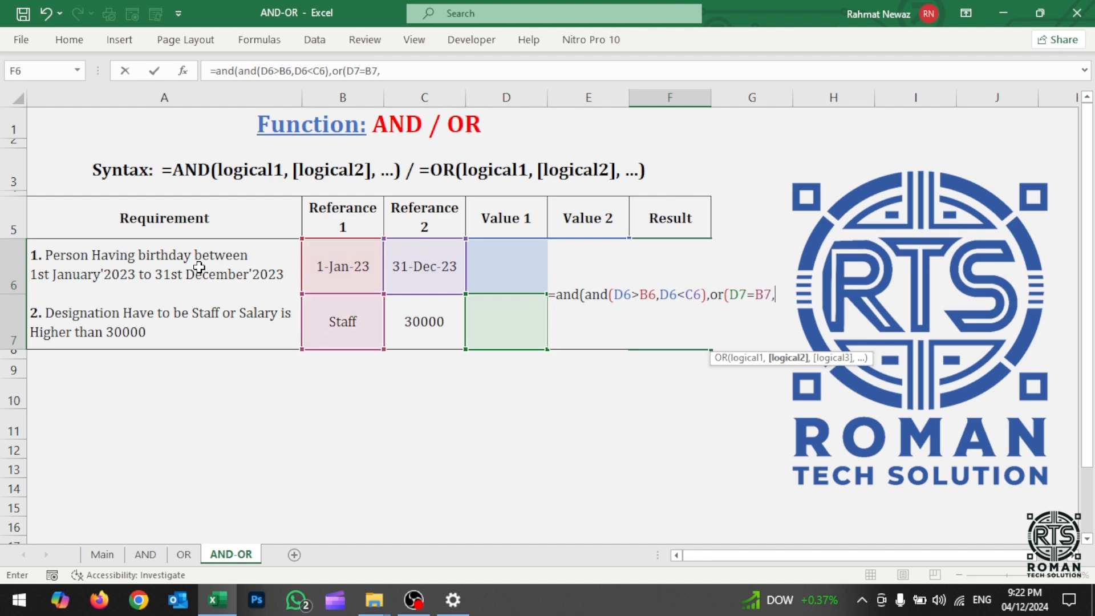
Add E7>C7 as the second condition of the nested OR and close that function's parenthesis.
{"action": "key", "text": "Left"}
{"action": "key", "text": "Down"}
{"action": "key", "text": "Right"}
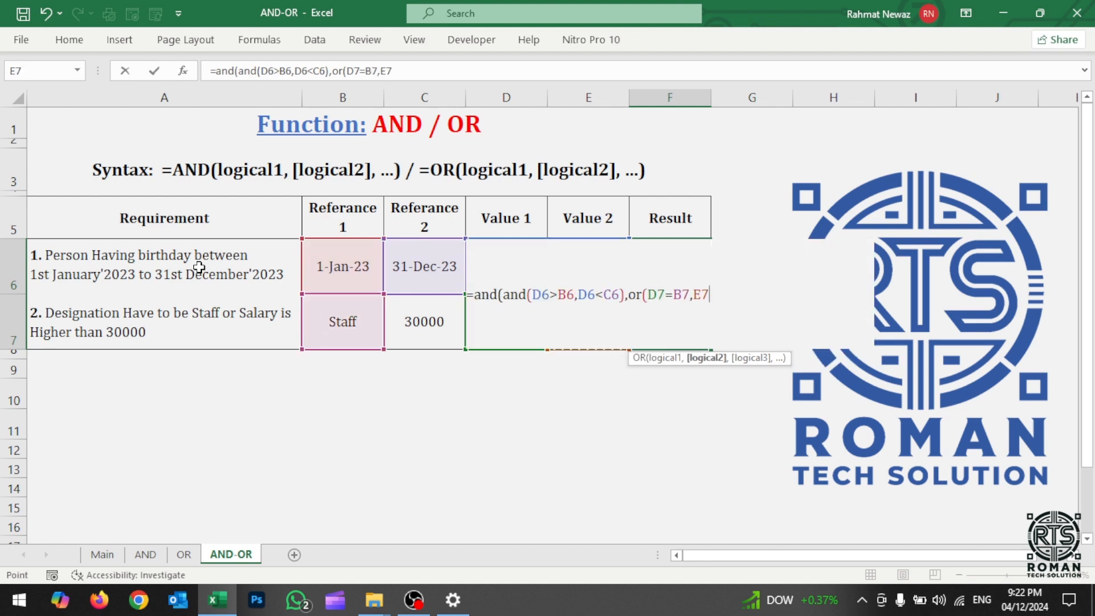
{"action": "type", "text": ">"}
{"action": "key", "text": "Left"}
{"action": "key", "text": "Left"}
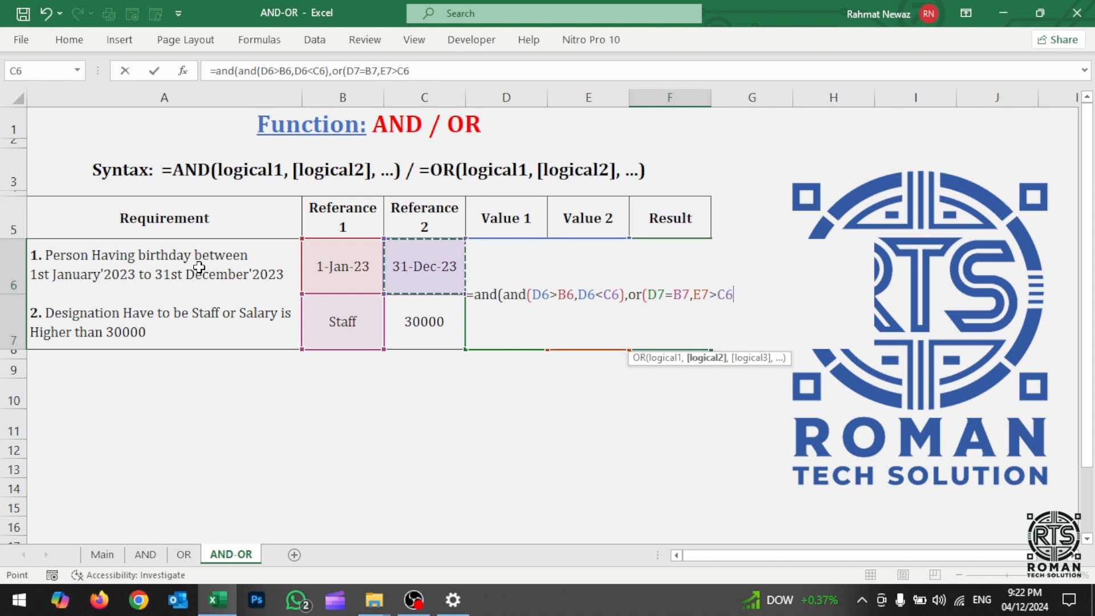
{"action": "key", "text": "Down"}
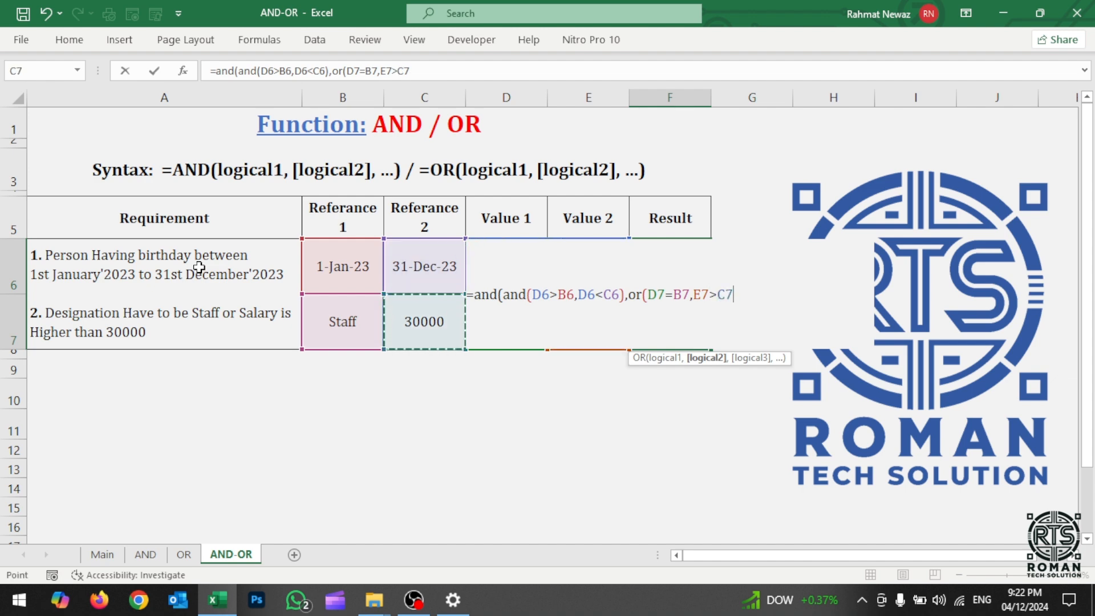
{"action": "type", "text": ")"}
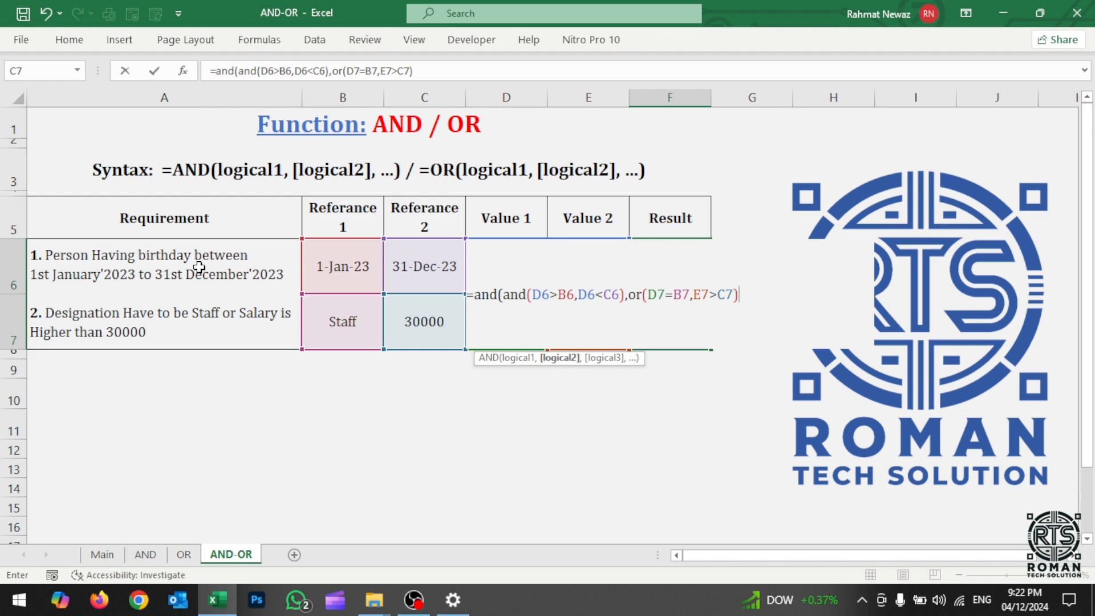
Add the closing parenthesis of the outer AND and commit the formula in the Result cell.
{"action": "left_click", "coordinate": [488, 296]}
{"action": "key", "text": "Right"}
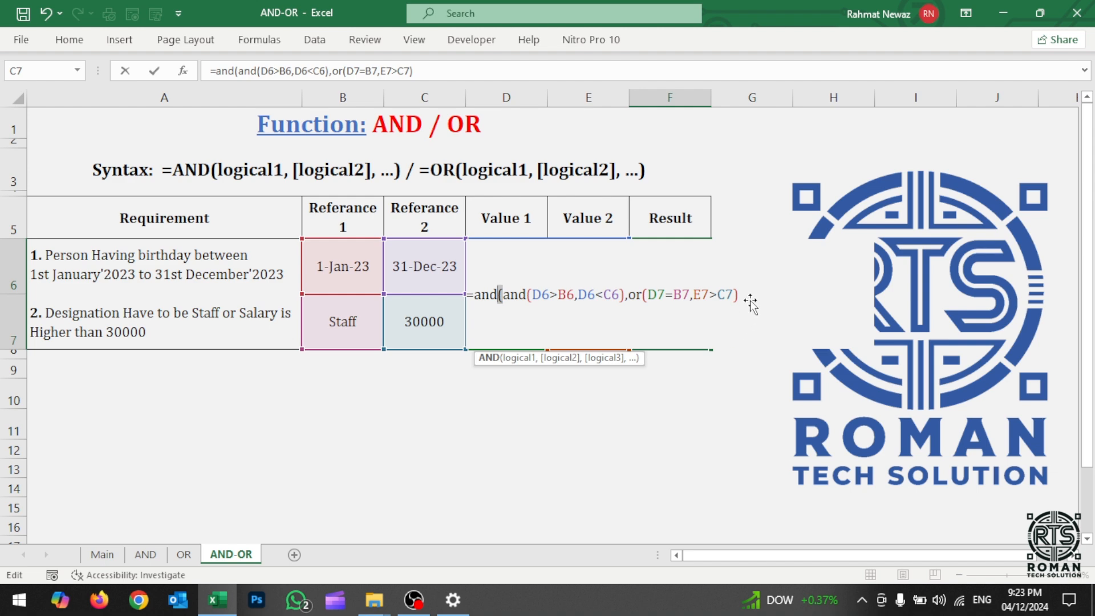
{"action": "left_click", "coordinate": [443, 71]}
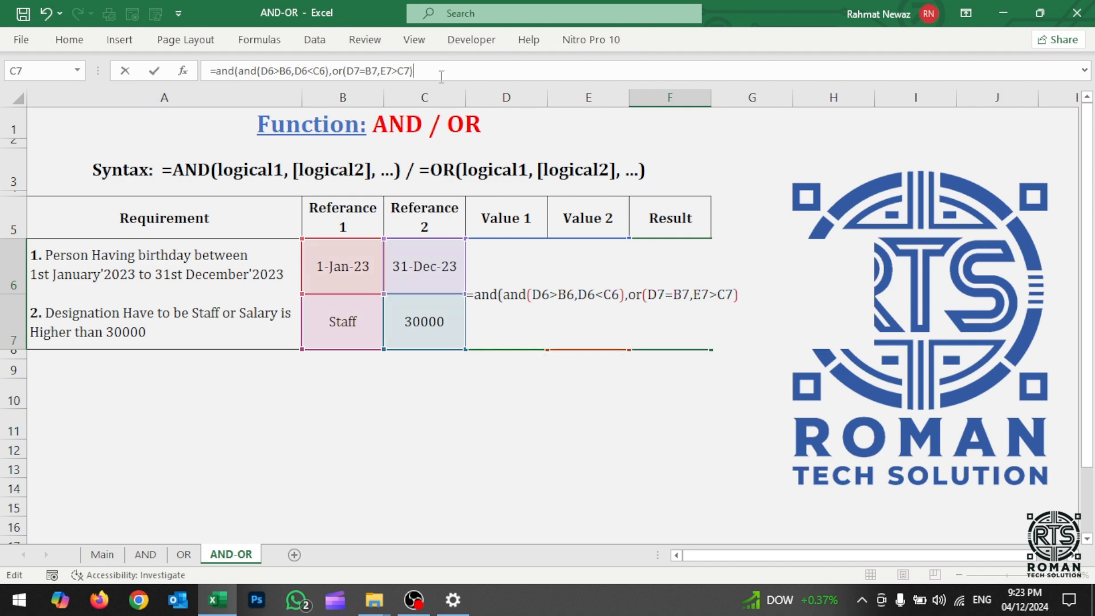
{"action": "type", "text": ")"}
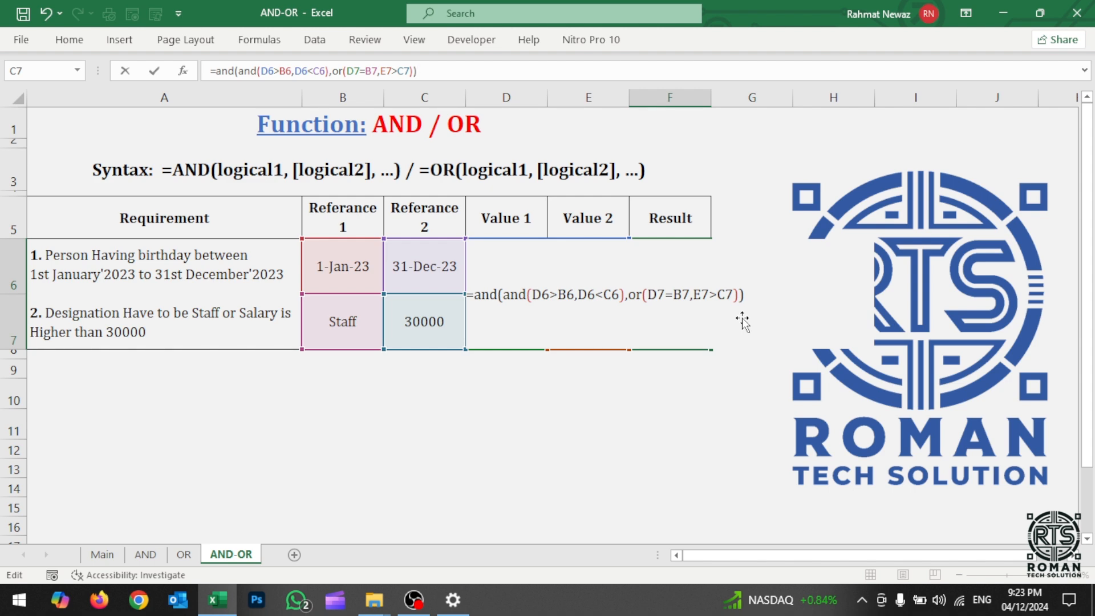
{"action": "key", "text": "Return"}
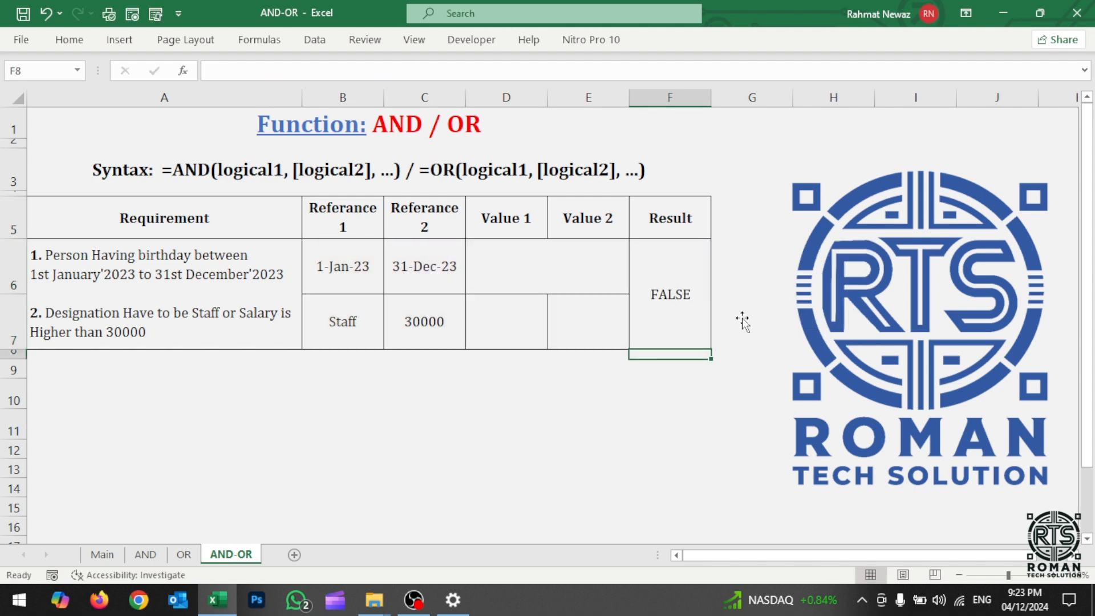
{"action": "left_click", "coordinate": [692, 319]}
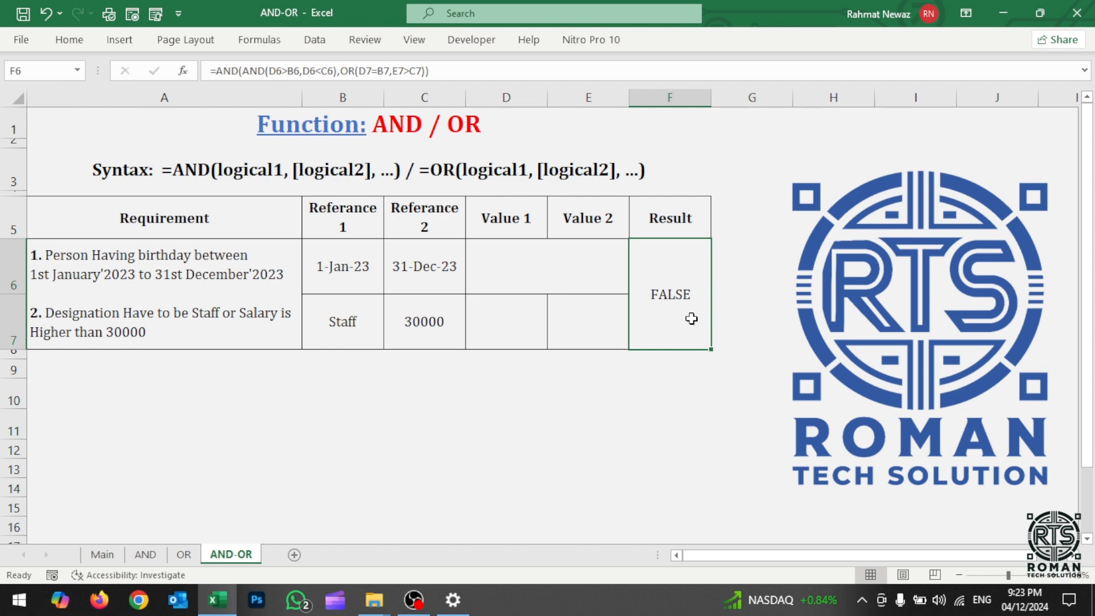
Enter a test birthday within the reference date range in D6 and the designation Staff in D7.
{"action": "left_click", "coordinate": [573, 279]}
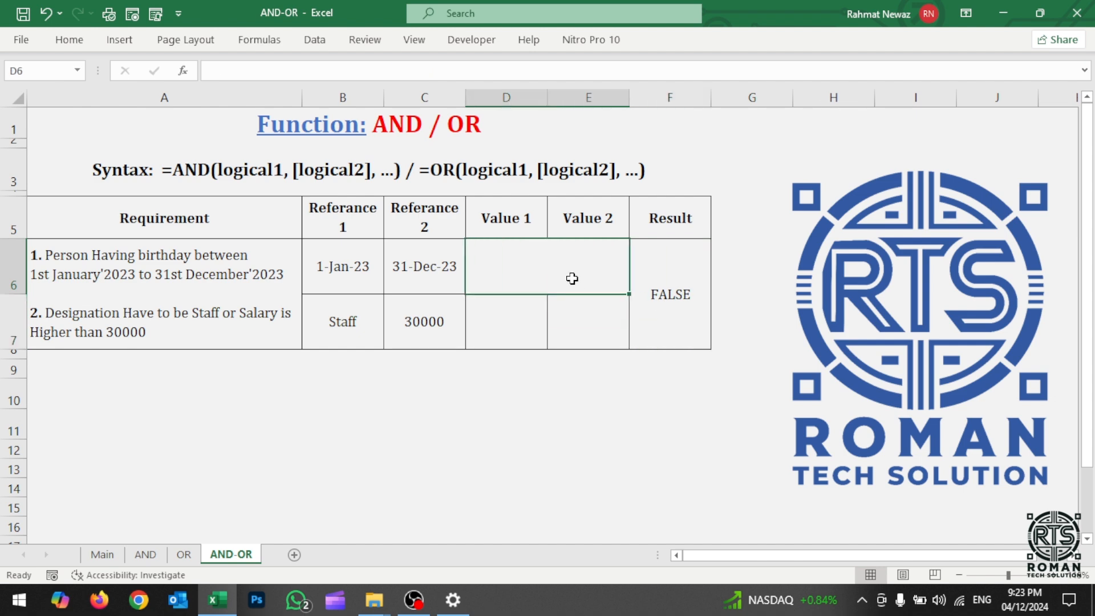
{"action": "type", "text": "1"}
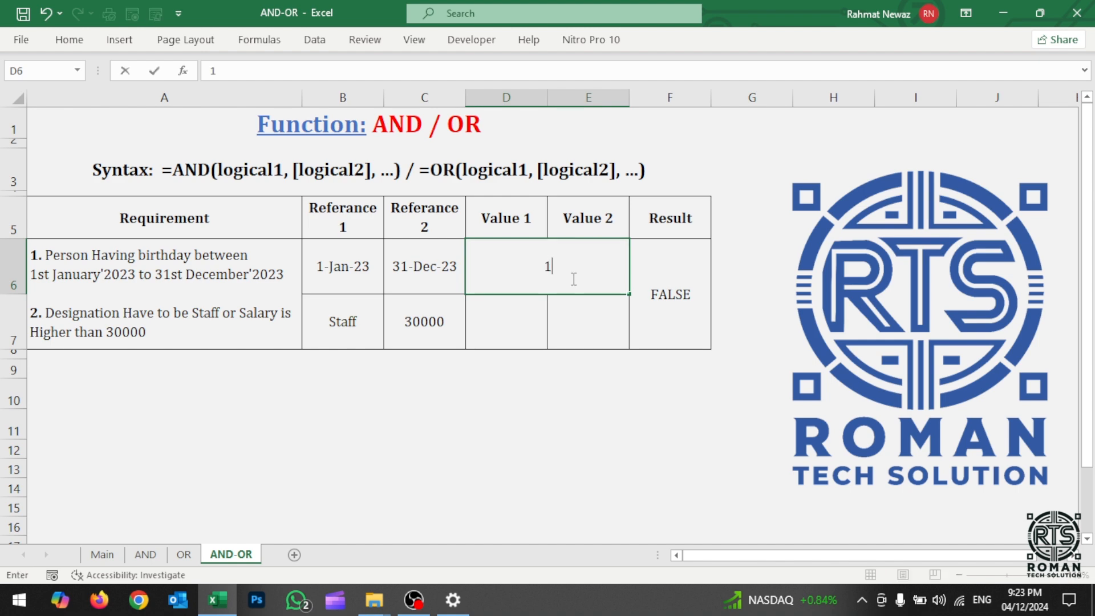
{"action": "type", "text": "-8-23"}
{"action": "key", "text": "Return"}
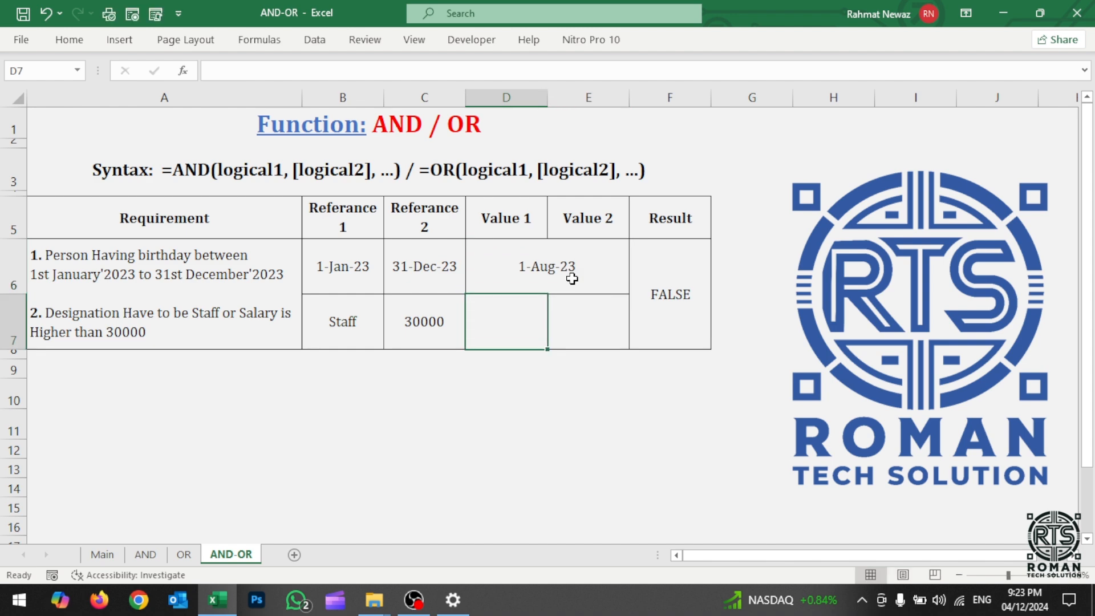
{"action": "type", "text": "Staff"}
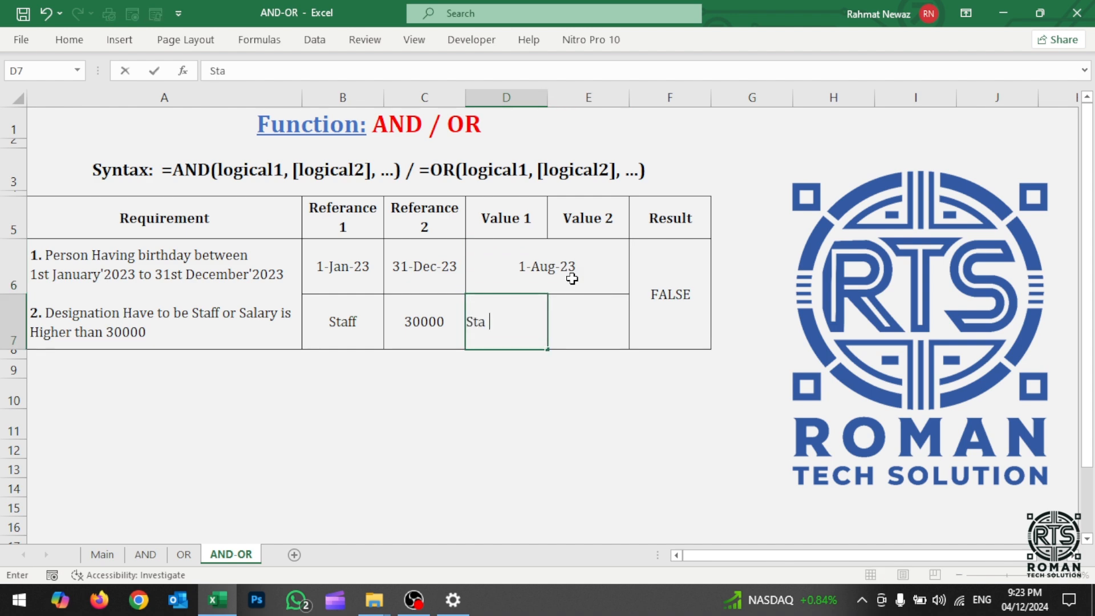
{"action": "key", "text": "ctrl+Return"}
{"action": "key", "text": "Tab"}
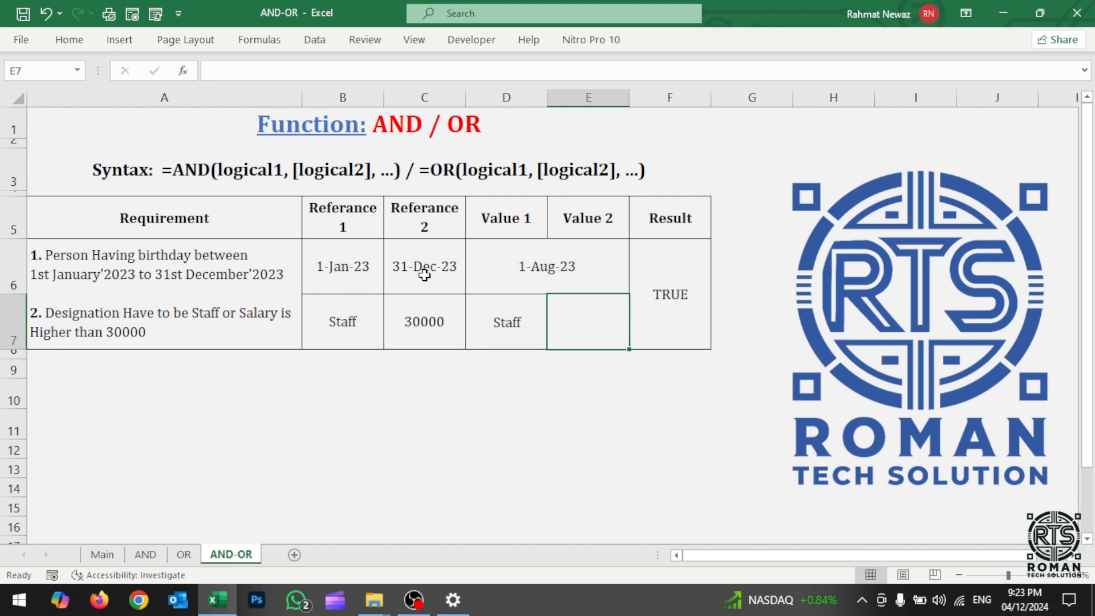
Replace the designation in D7 with Worker and enter a salary of 31000 in E7.
{"action": "left_click", "coordinate": [508, 273]}
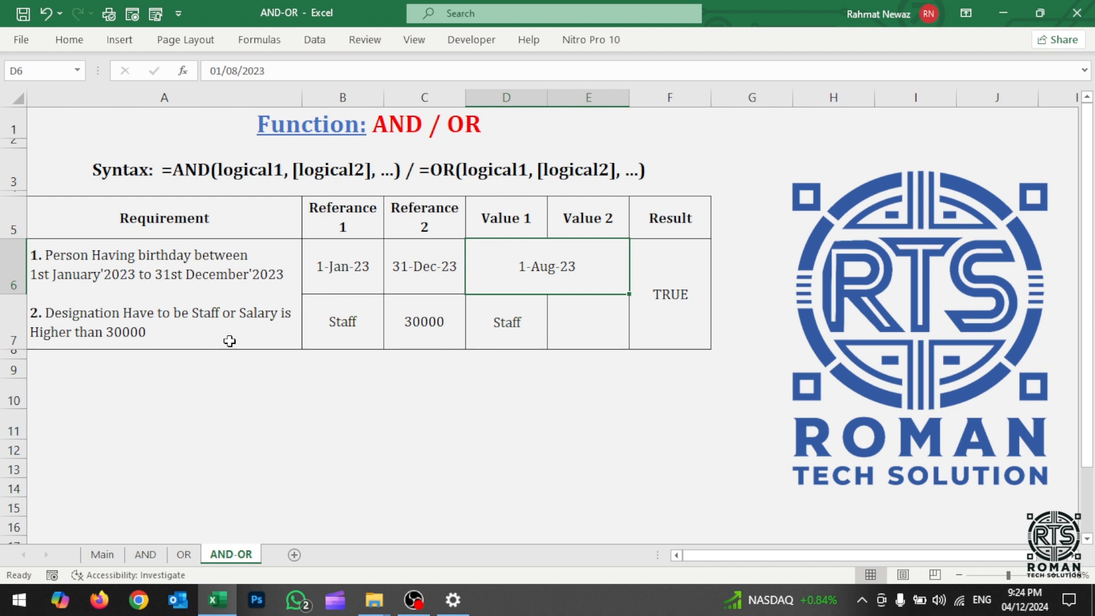
{"action": "left_click", "coordinate": [511, 336]}
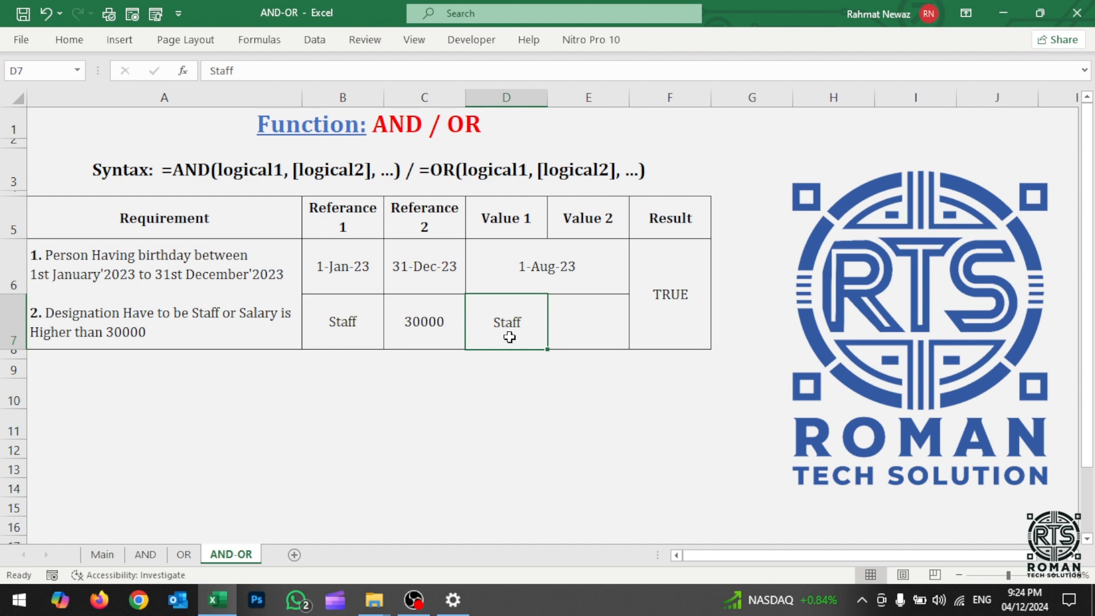
{"action": "type", "text": "Worker"}
{"action": "key", "text": "Tab"}
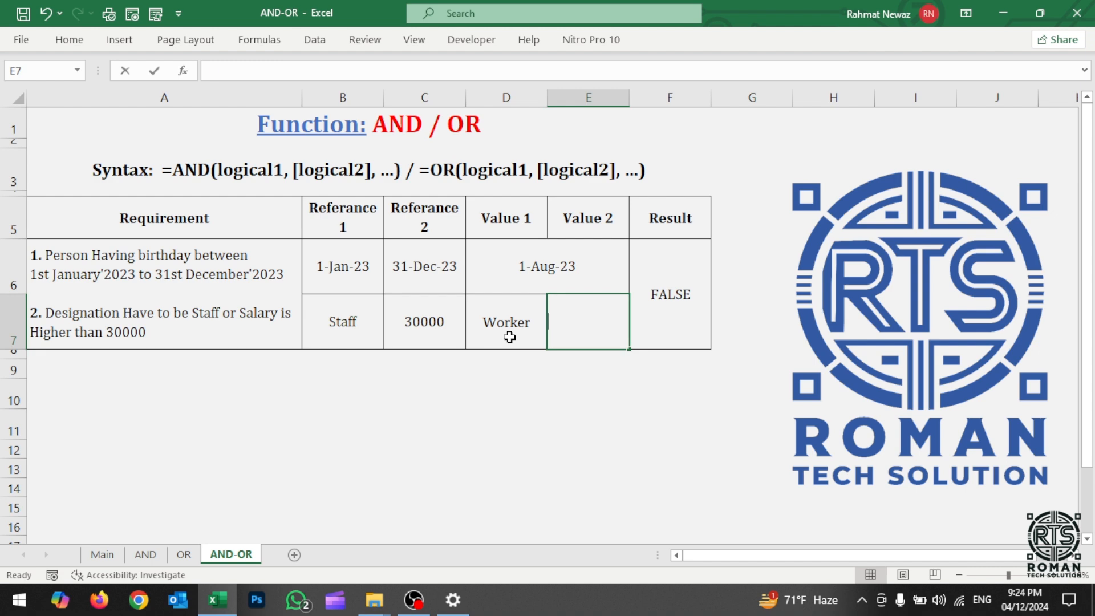
{"action": "type", "text": "31000"}
{"action": "key", "text": "Return"}
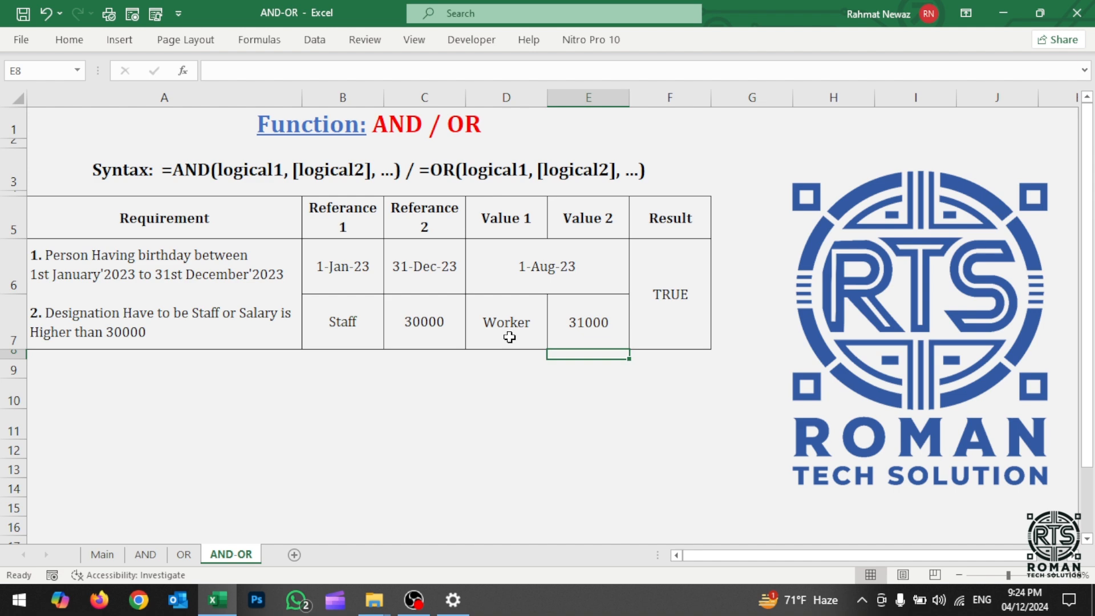
Change the year of the test birthday in D6 to 2024.
{"action": "left_click", "coordinate": [521, 276]}
{"action": "left_click", "coordinate": [282, 80]}
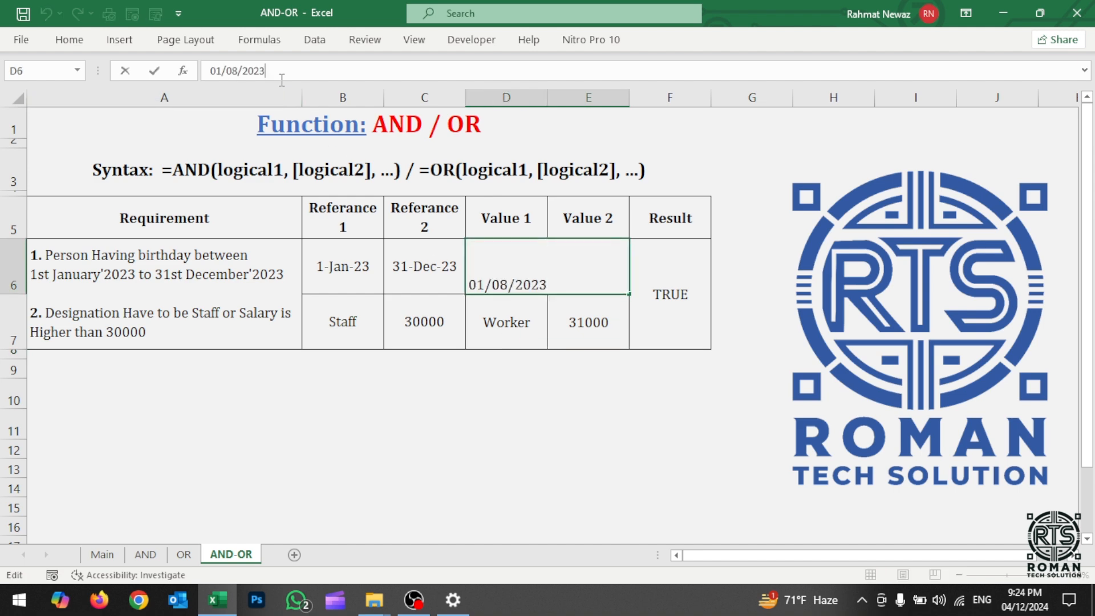
{"action": "key", "text": "BackSpace"}
{"action": "type", "text": "4"}
{"action": "key", "text": "Return"}
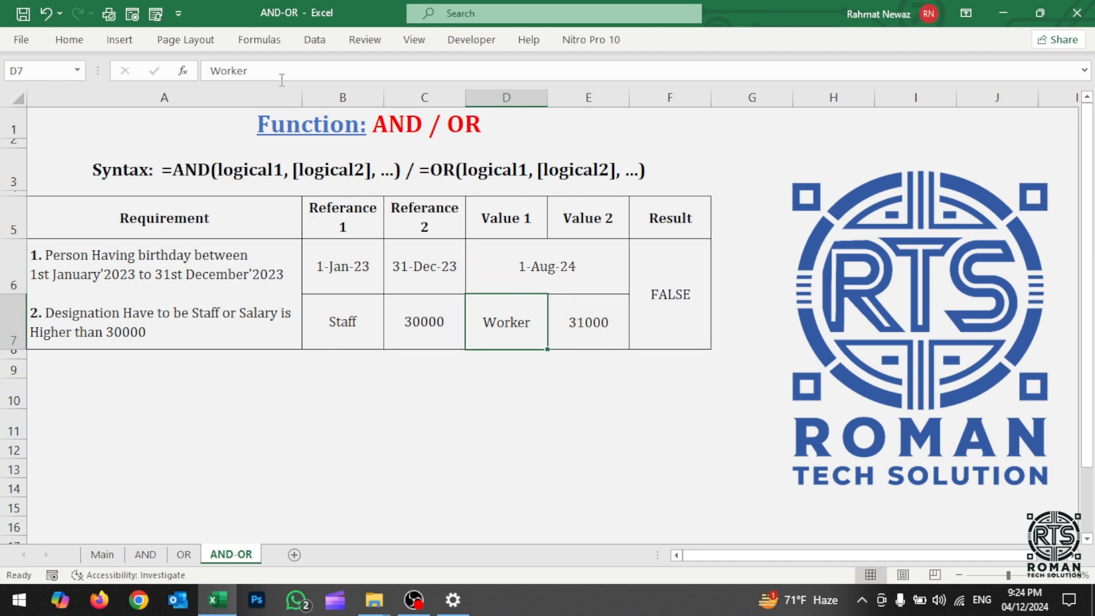